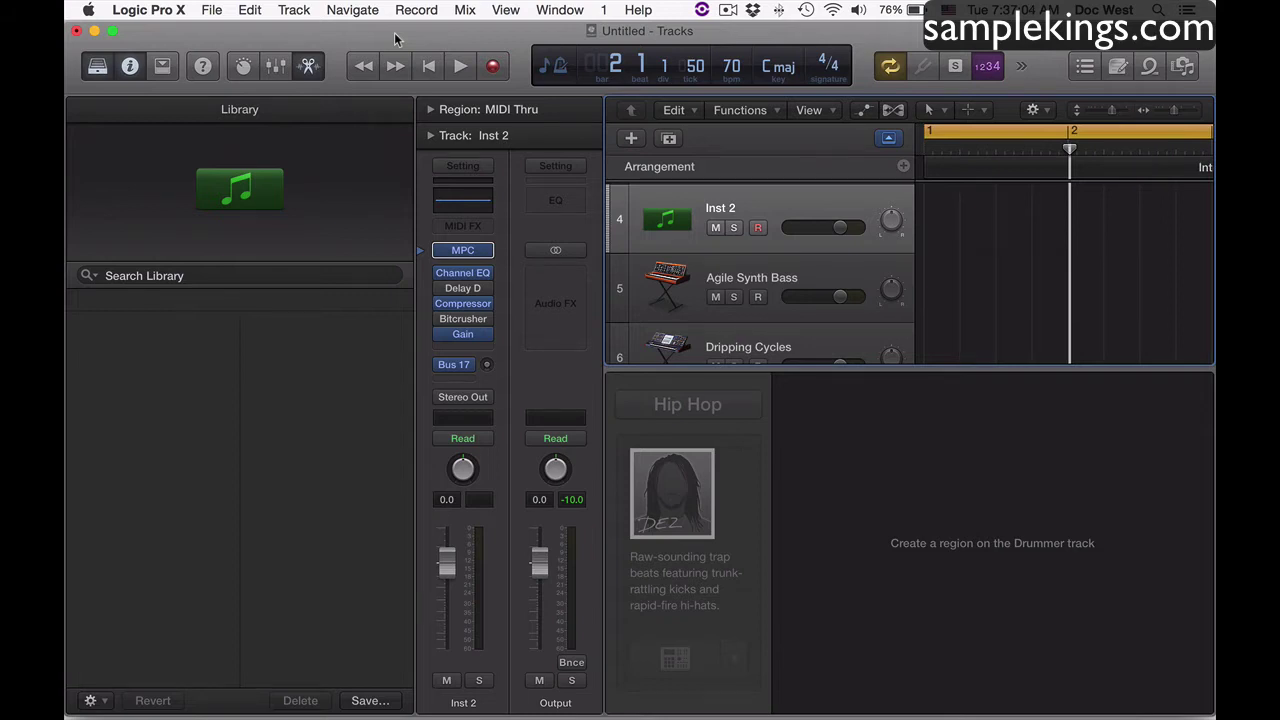
Scroll the track list up to bring the Inst 2 channel strip into view
scroll(759, 211, "up", 3)
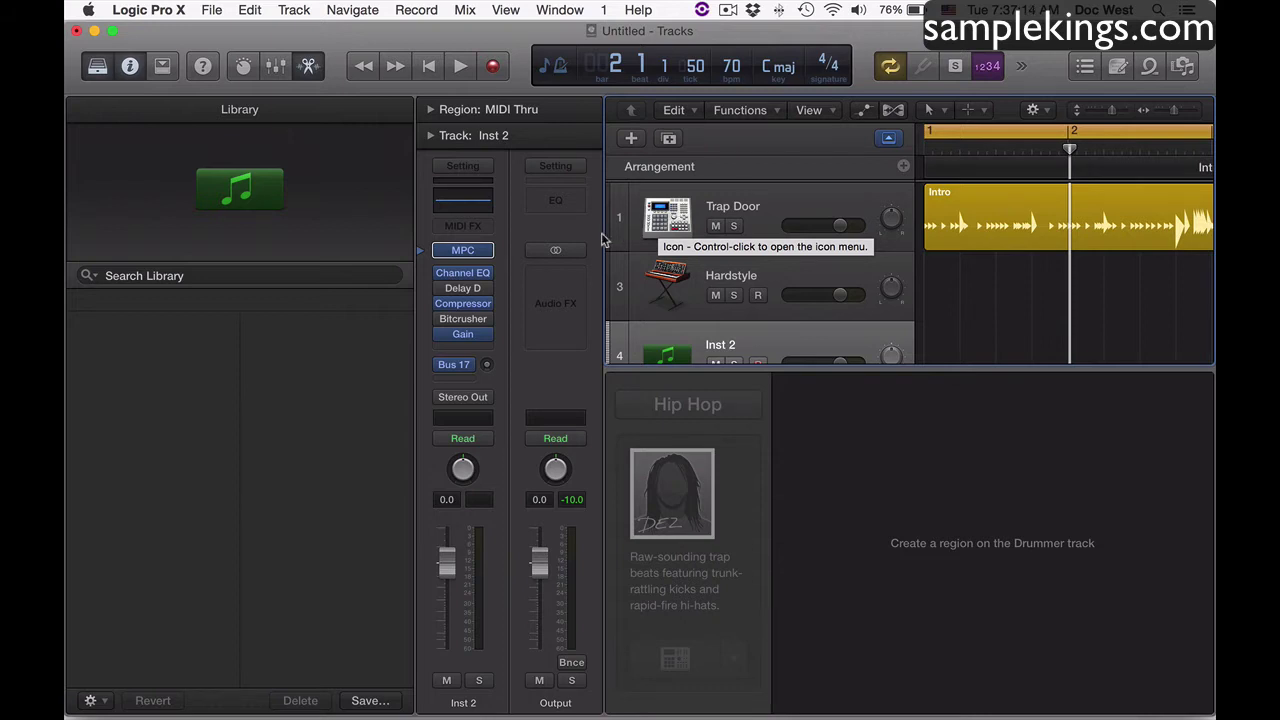
mouse_move(463, 250)
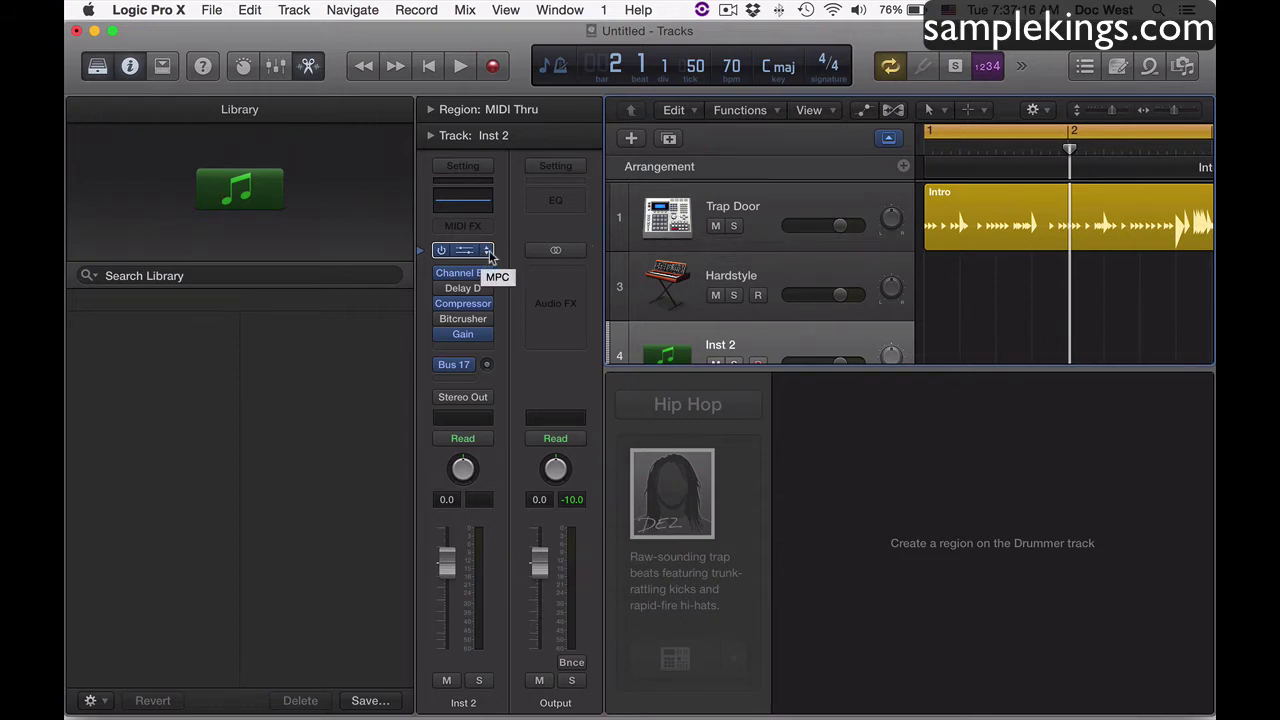
Keep Inst 2 on the Akai MPC Multi-Output (16xStereo) instrument and dismiss the plug-in menu
left_click(489, 255)
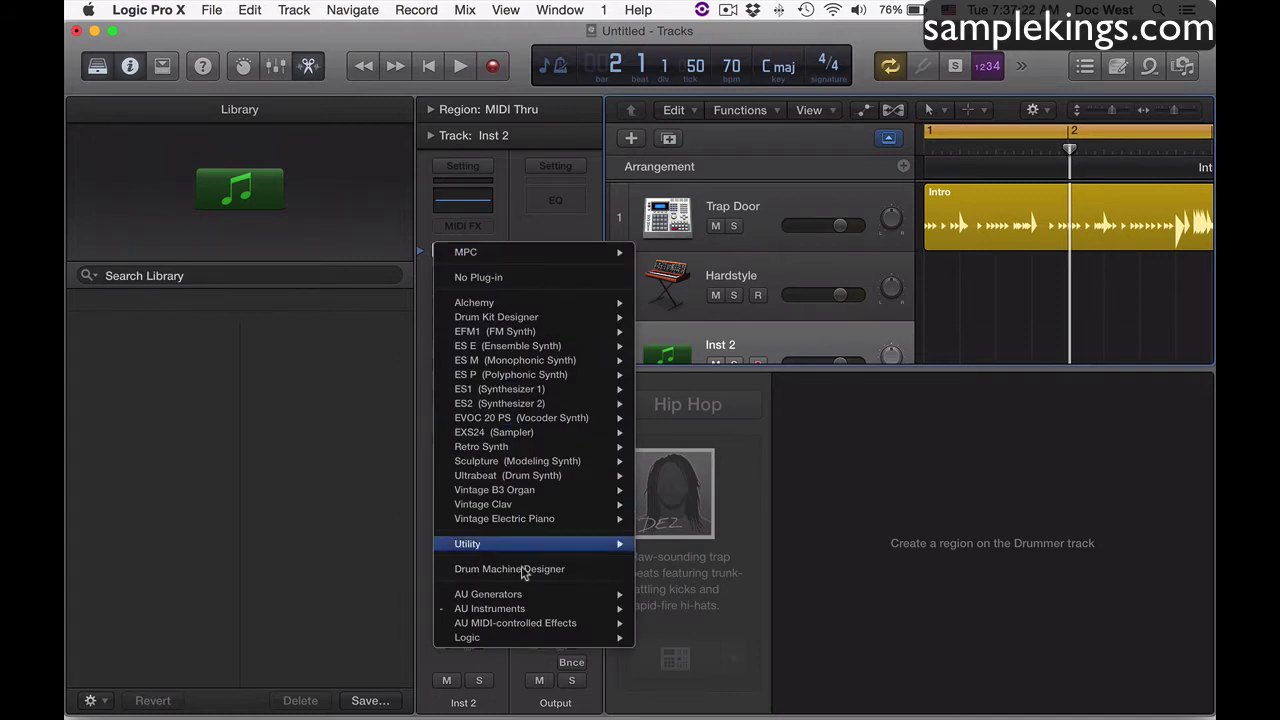
mouse_move(489, 608)
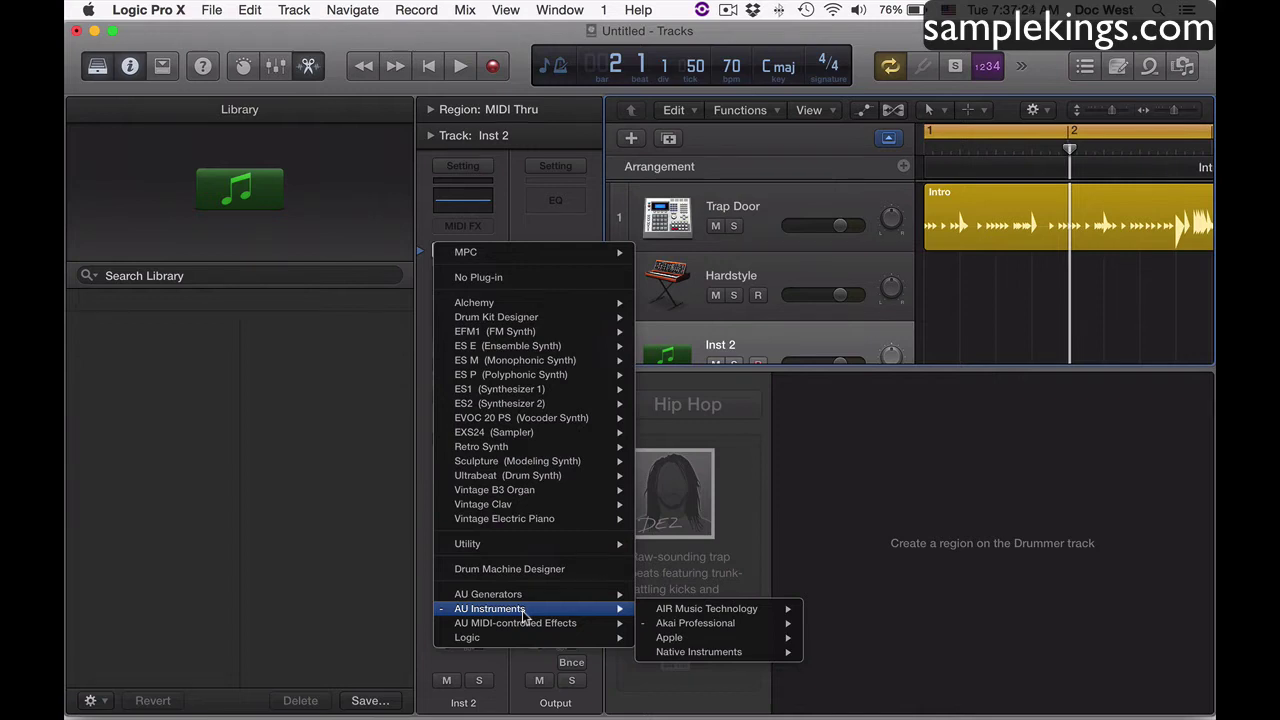
mouse_move(695, 623)
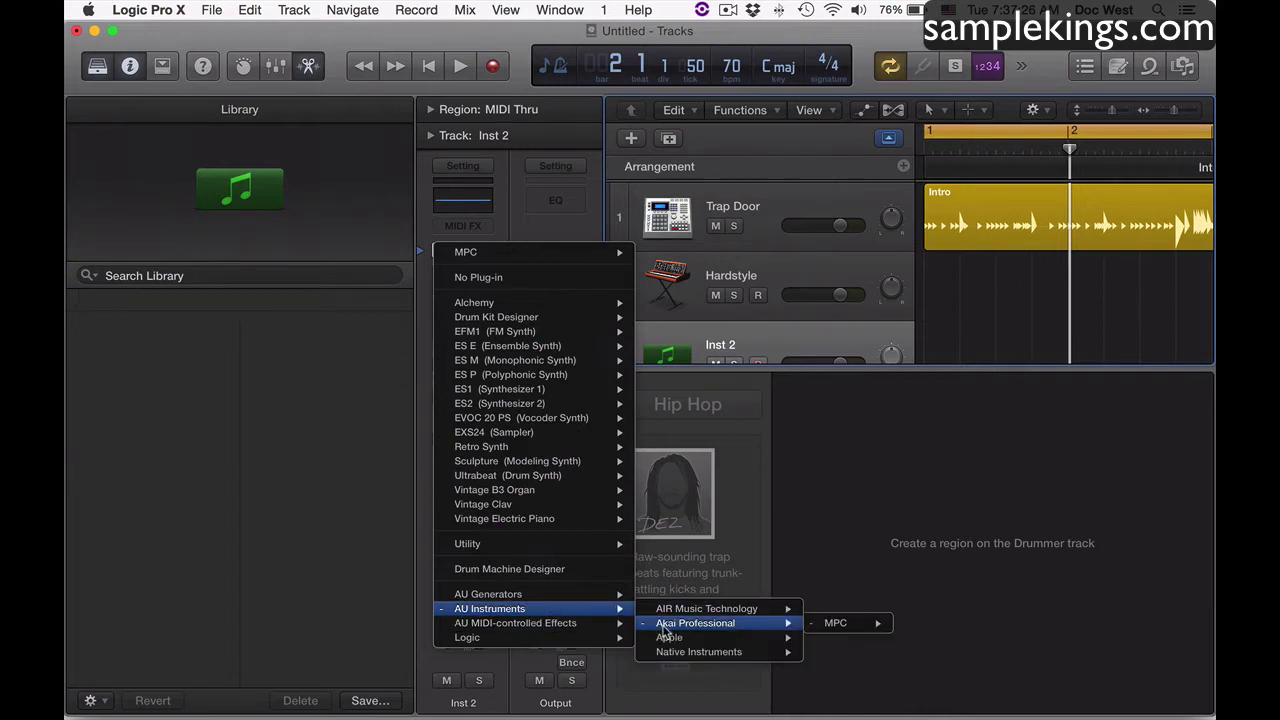
mouse_move(836, 623)
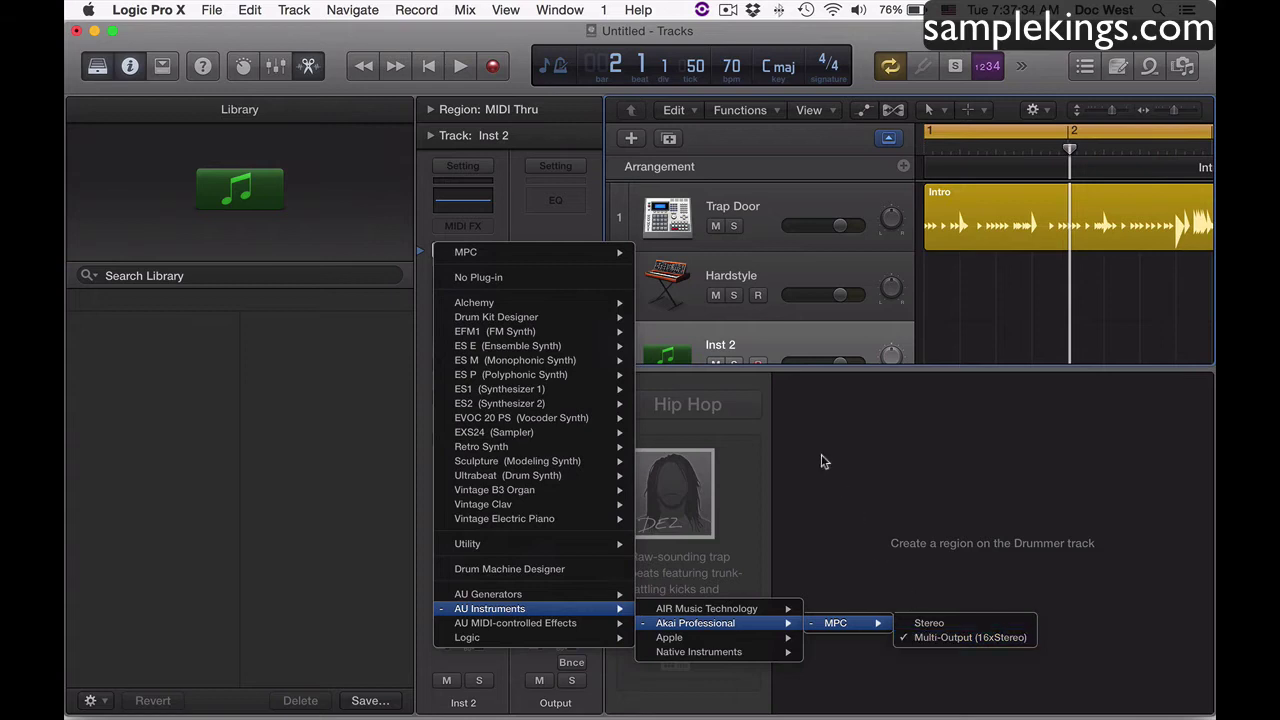
left_click(592, 113)
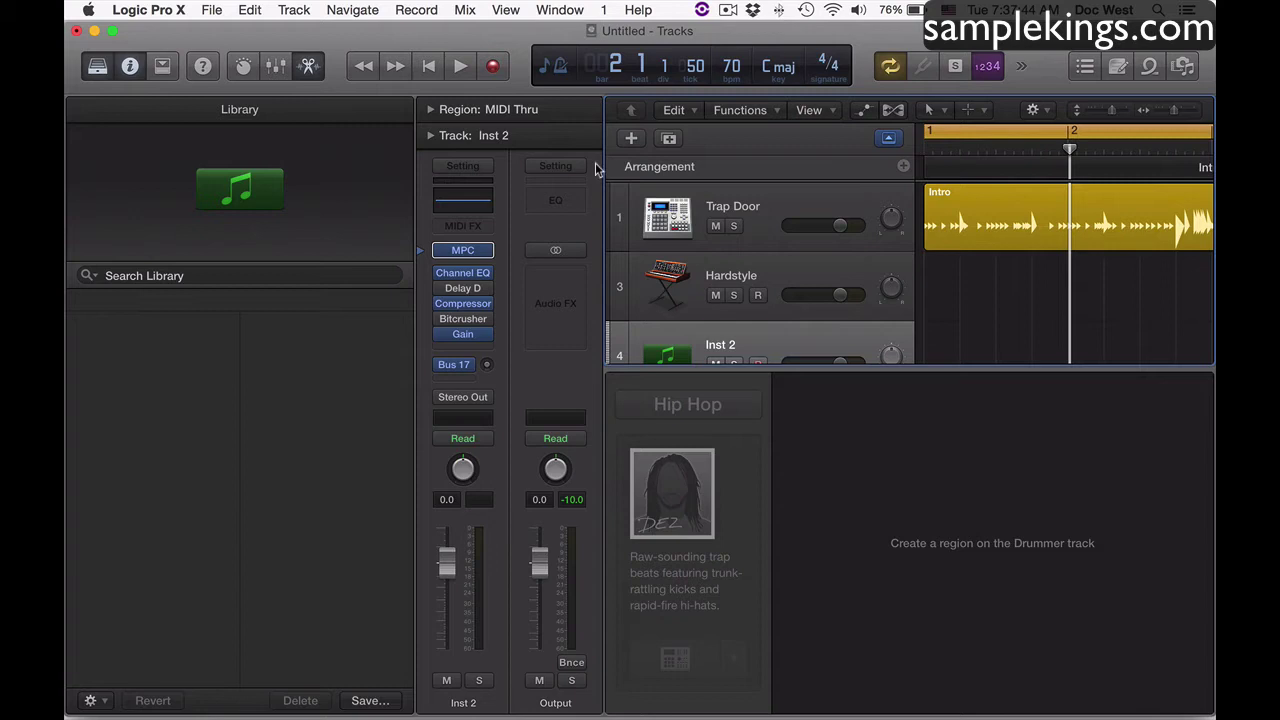
Select the Hardstyle track and browse its RetroSyn slot to Native Instruments > Maschine 2
scroll(728, 256, "down", 2)
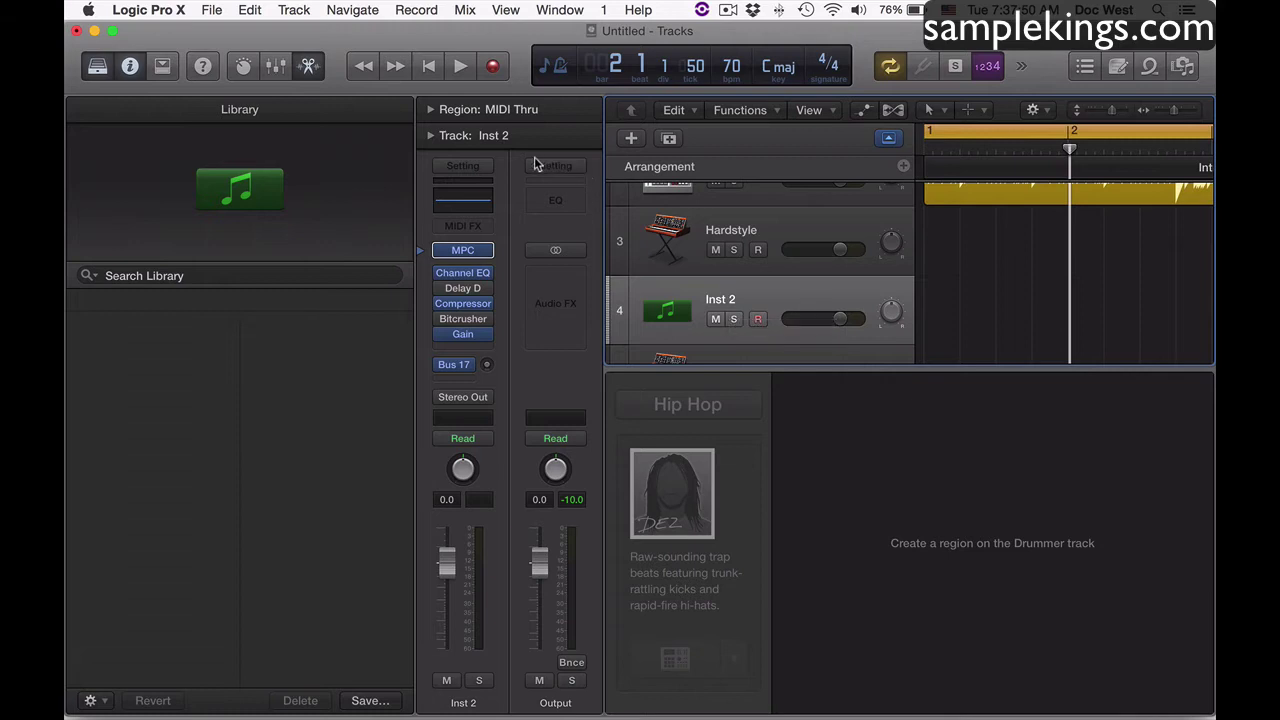
left_click(716, 237)
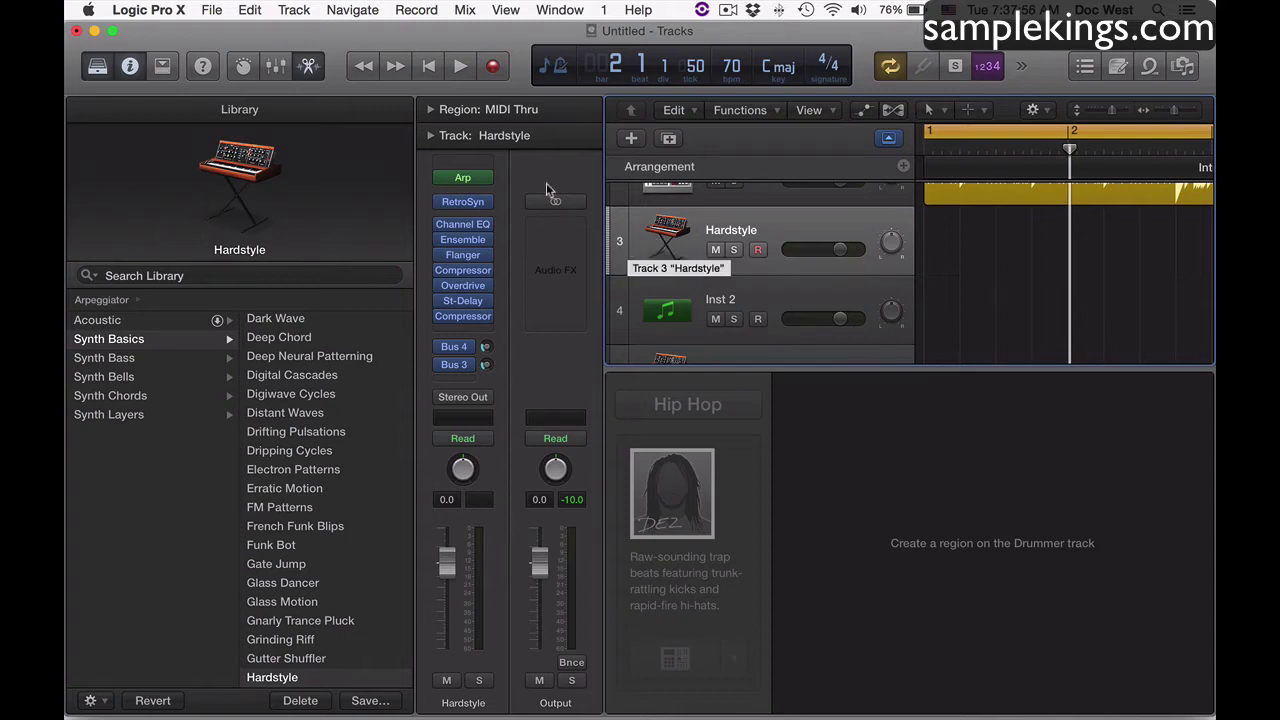
left_click(484, 203)
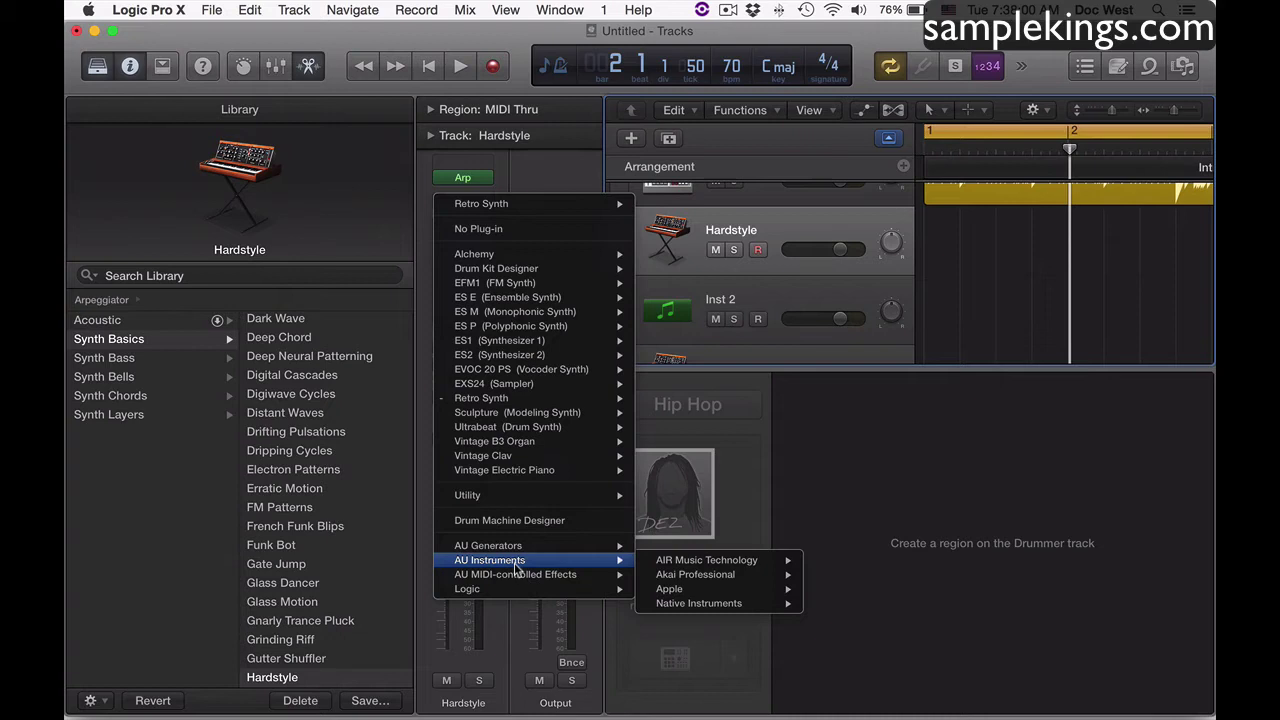
mouse_move(490, 560)
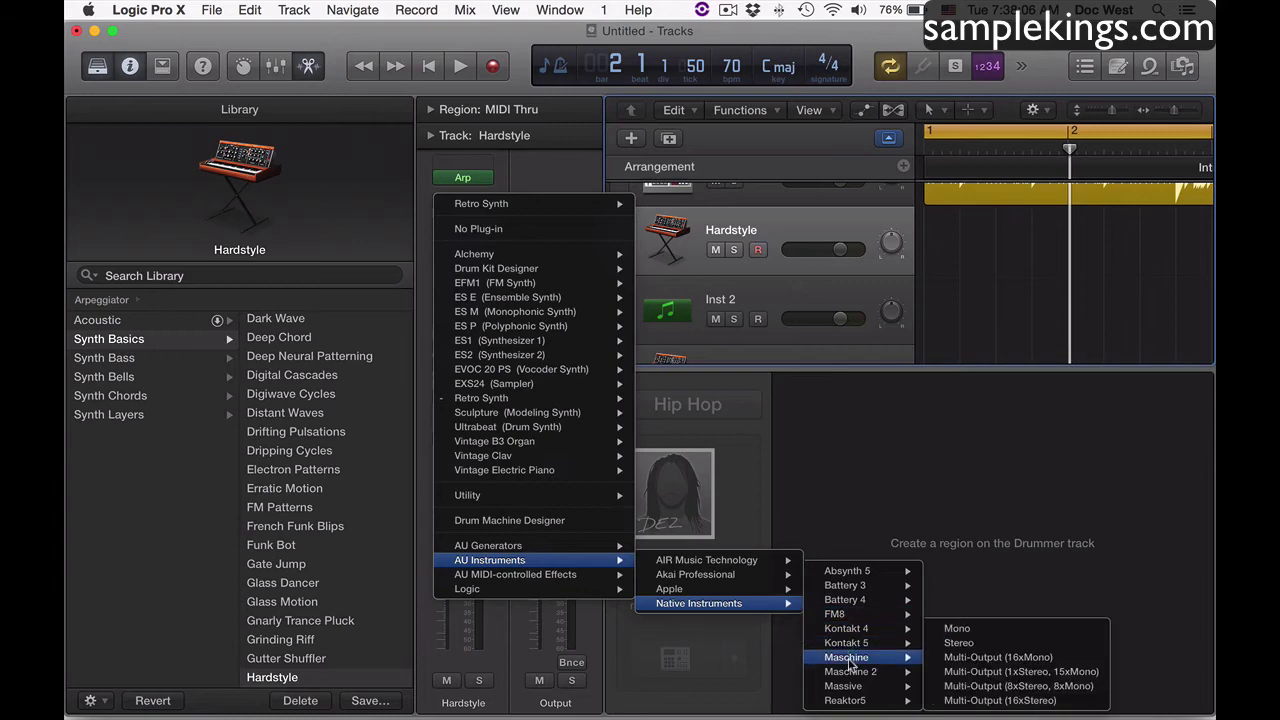
mouse_move(850, 671)
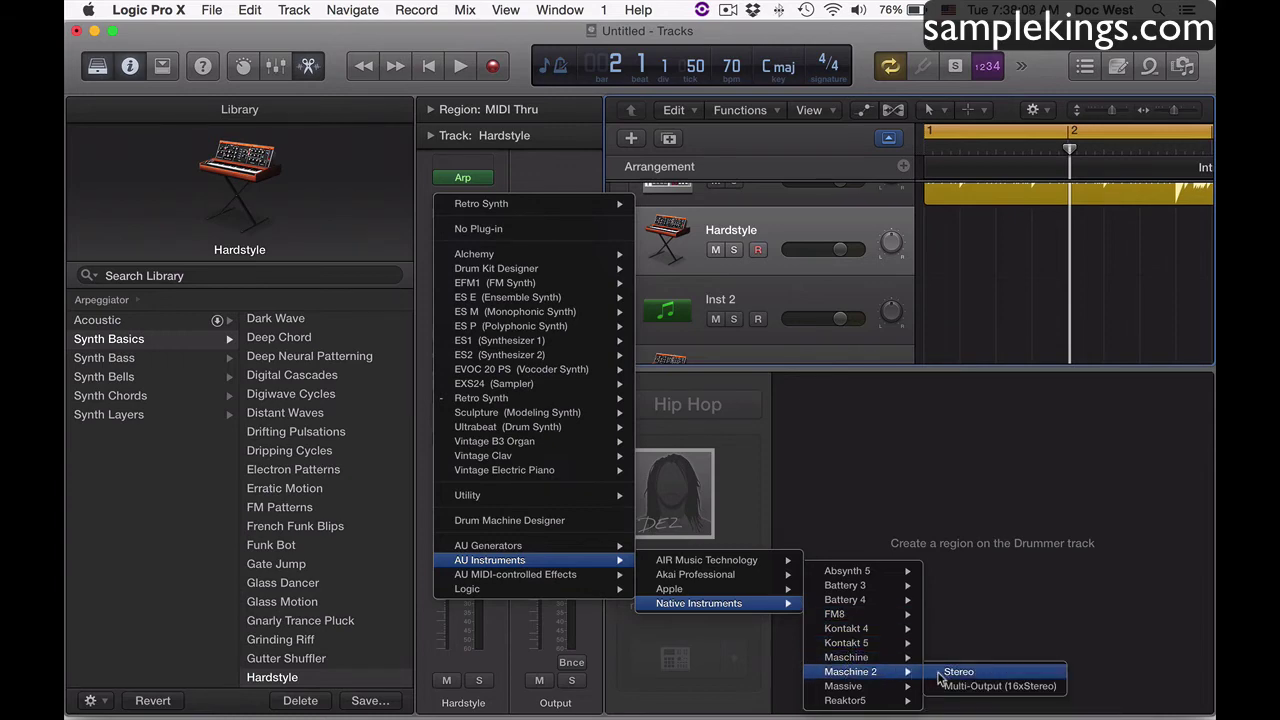
Load Maschine 2 Multi-Output (16xStereo) on the Hardstyle track and close its plug-in window
left_click(957, 688)
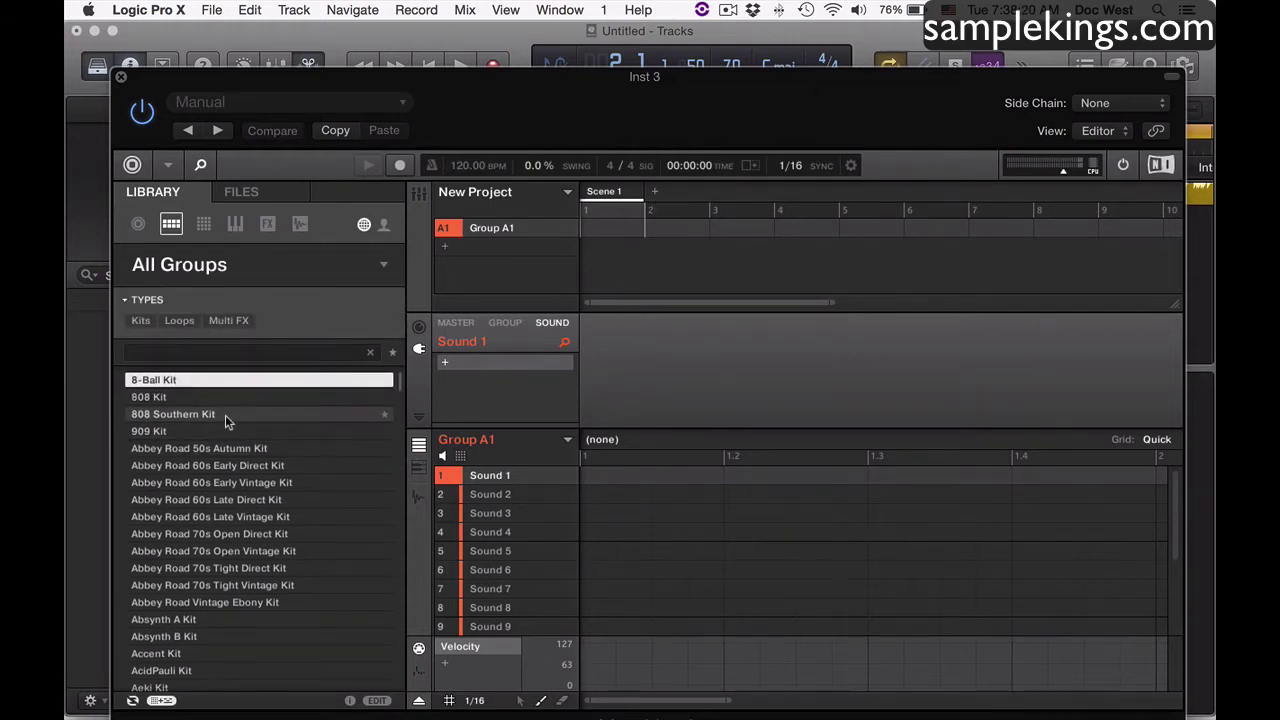
left_click(121, 76)
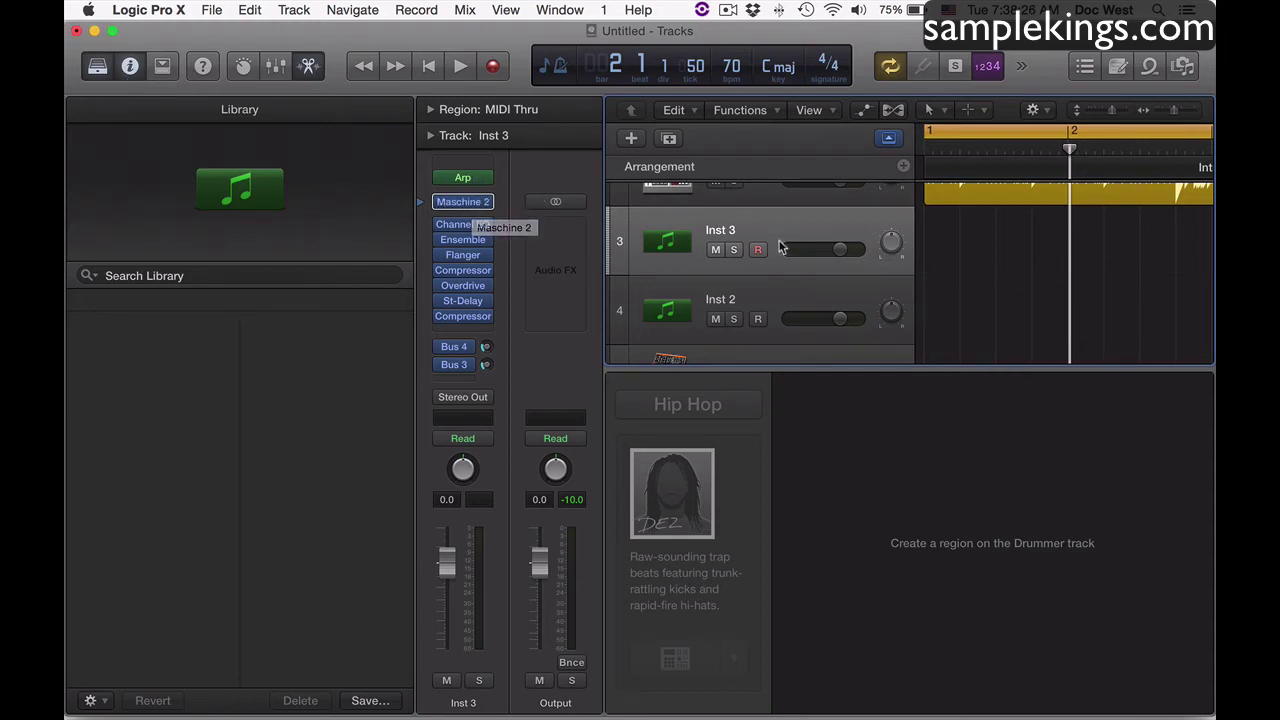
Rename the Inst 3 track to 'Maschine' and the Inst 2 track to 'MPC Touch'
double_click(718, 232)
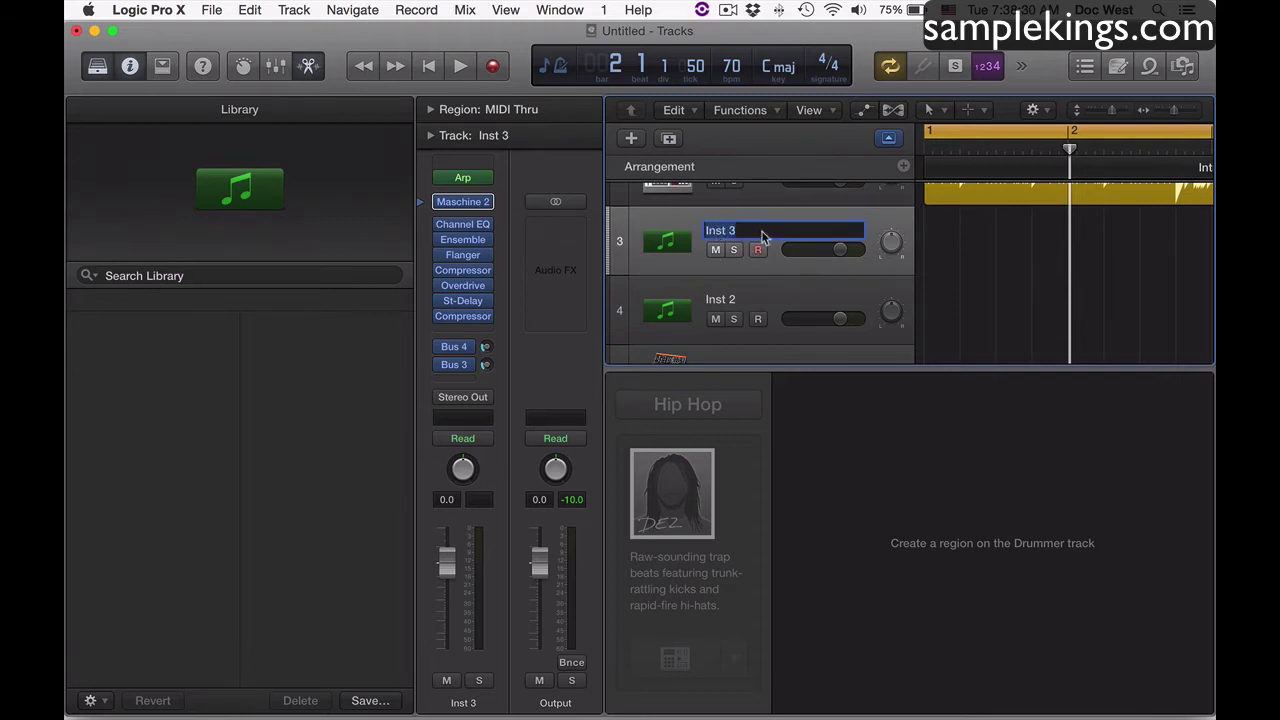
type("Masch")
type("ine")
key("Return")
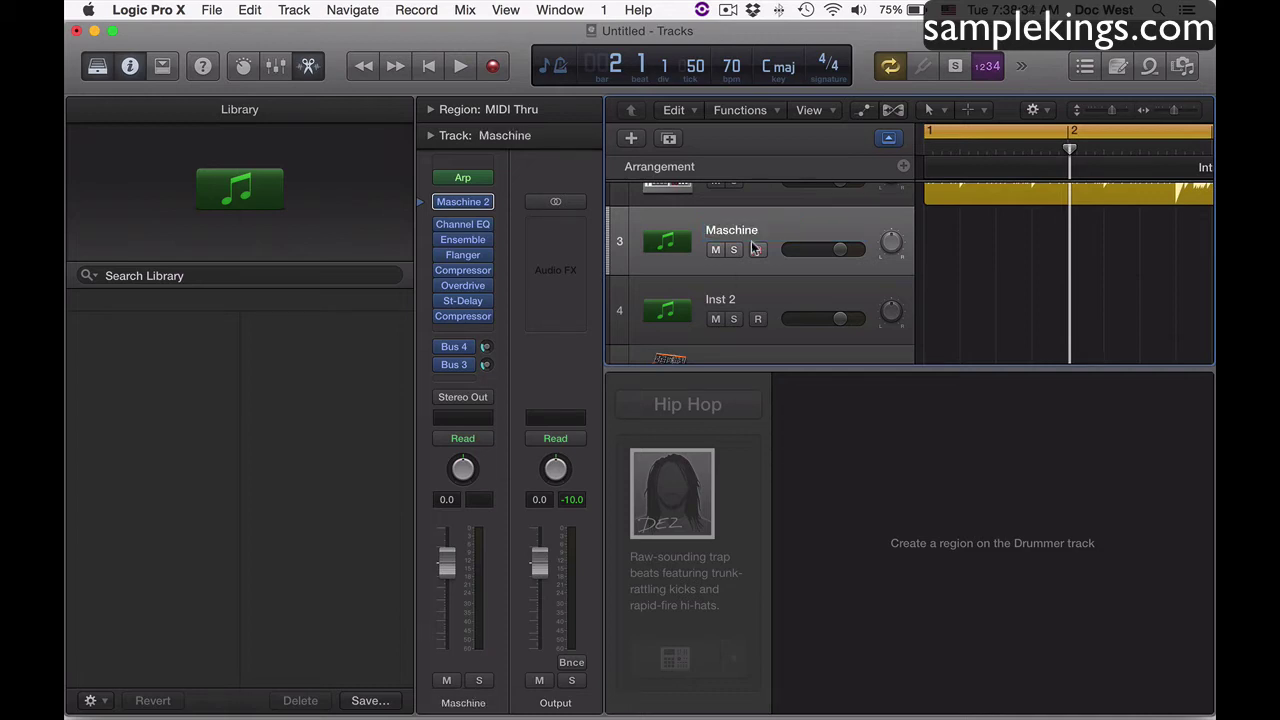
double_click(718, 302)
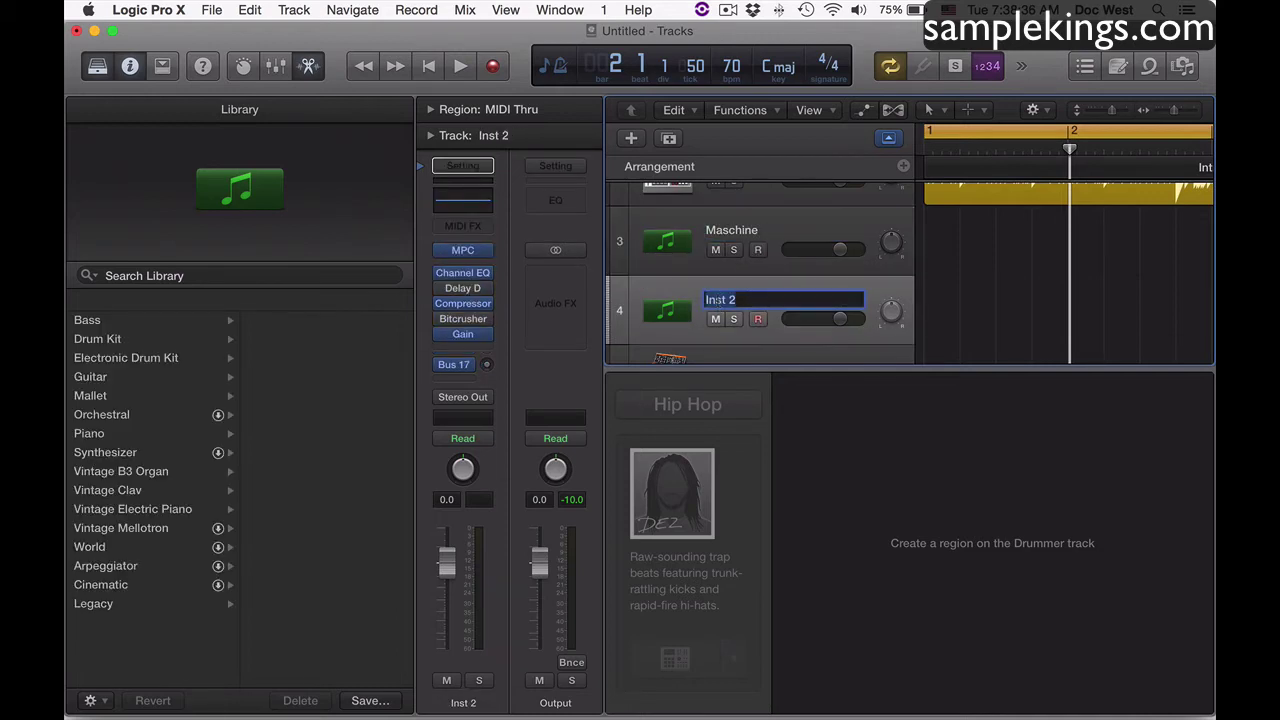
type("MPC")
type(" T")
type("ouch")
key("Return")
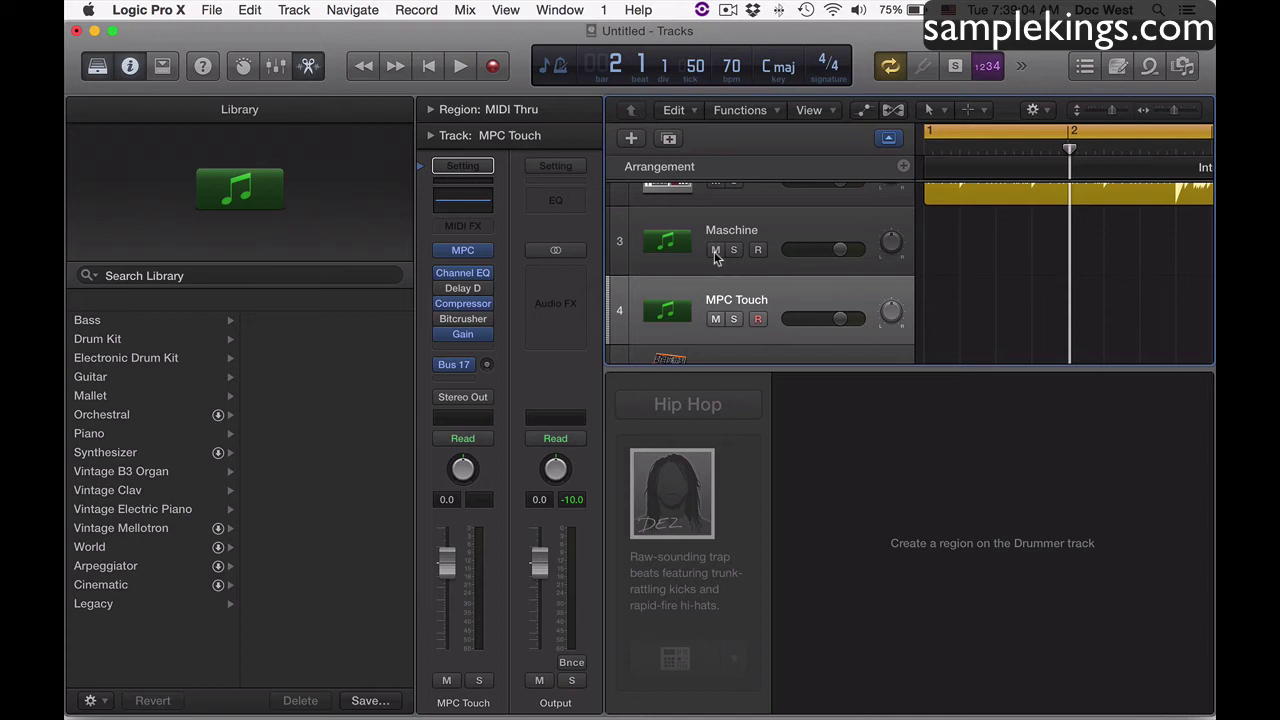
Use File > Save as Template to store the project as 'Hip Hop Beats'
left_click(208, 9)
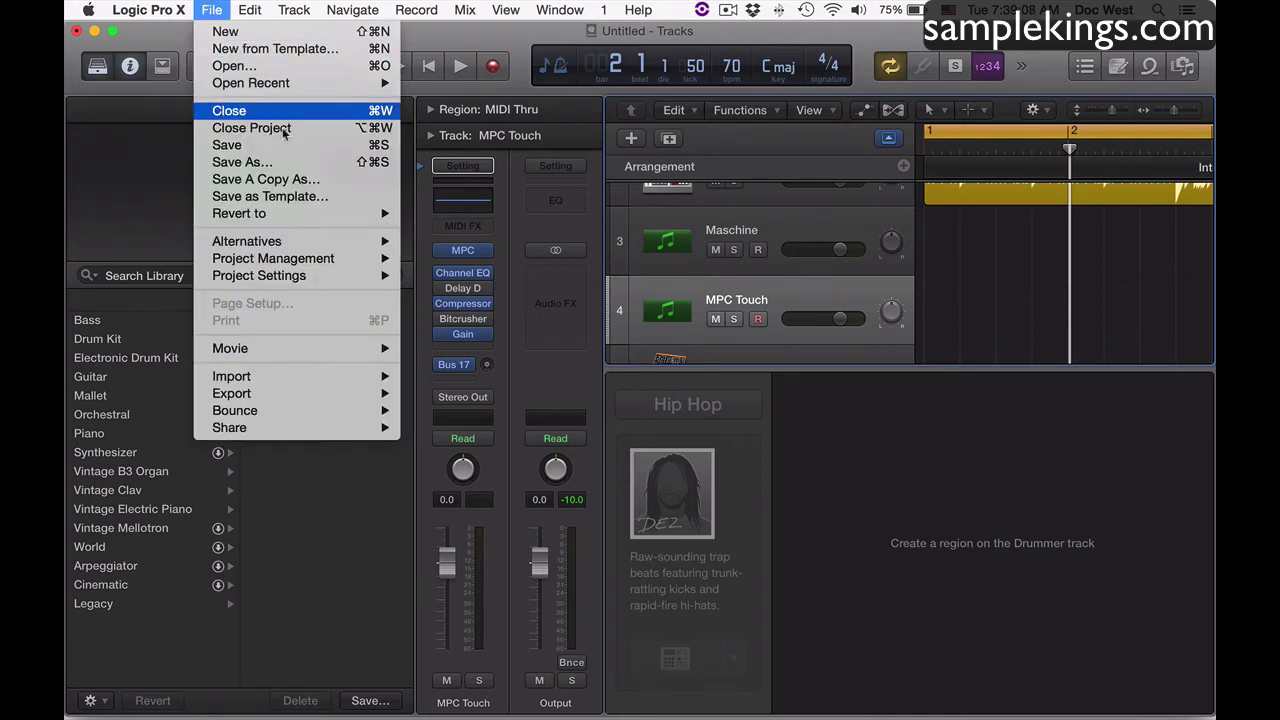
left_click(288, 200)
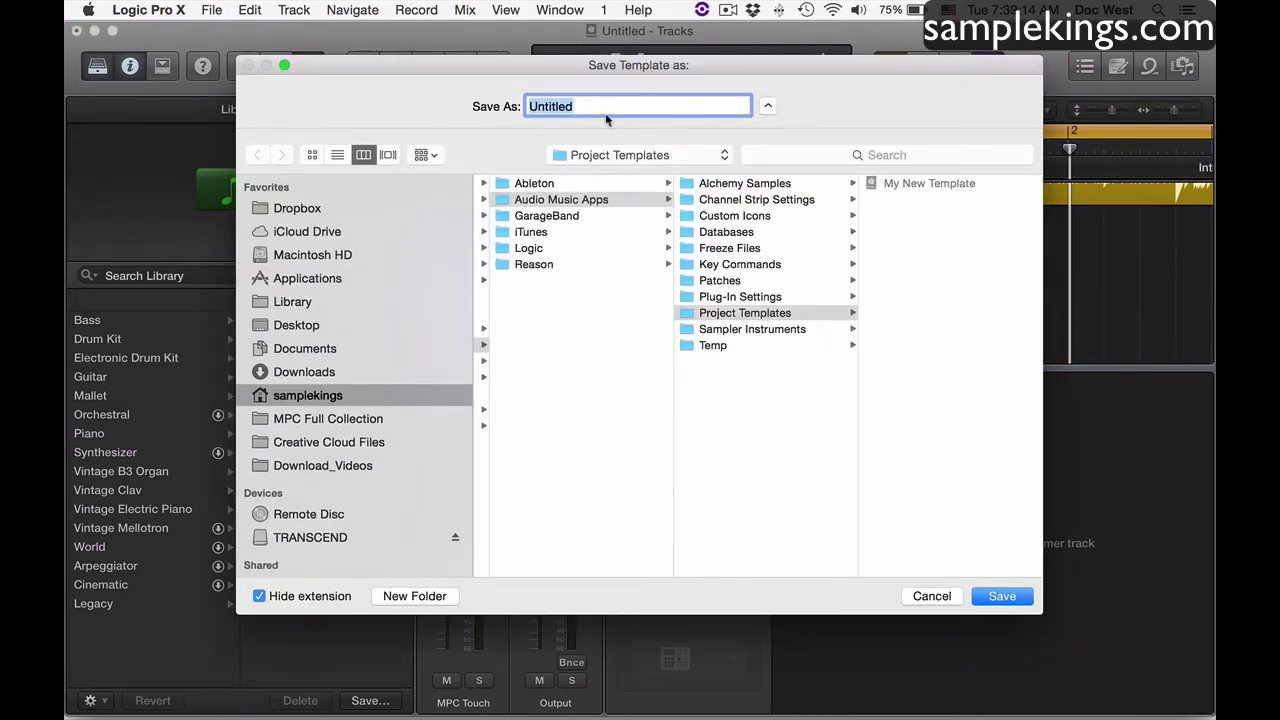
type("Hip")
type(" Hop")
type(" Beats")
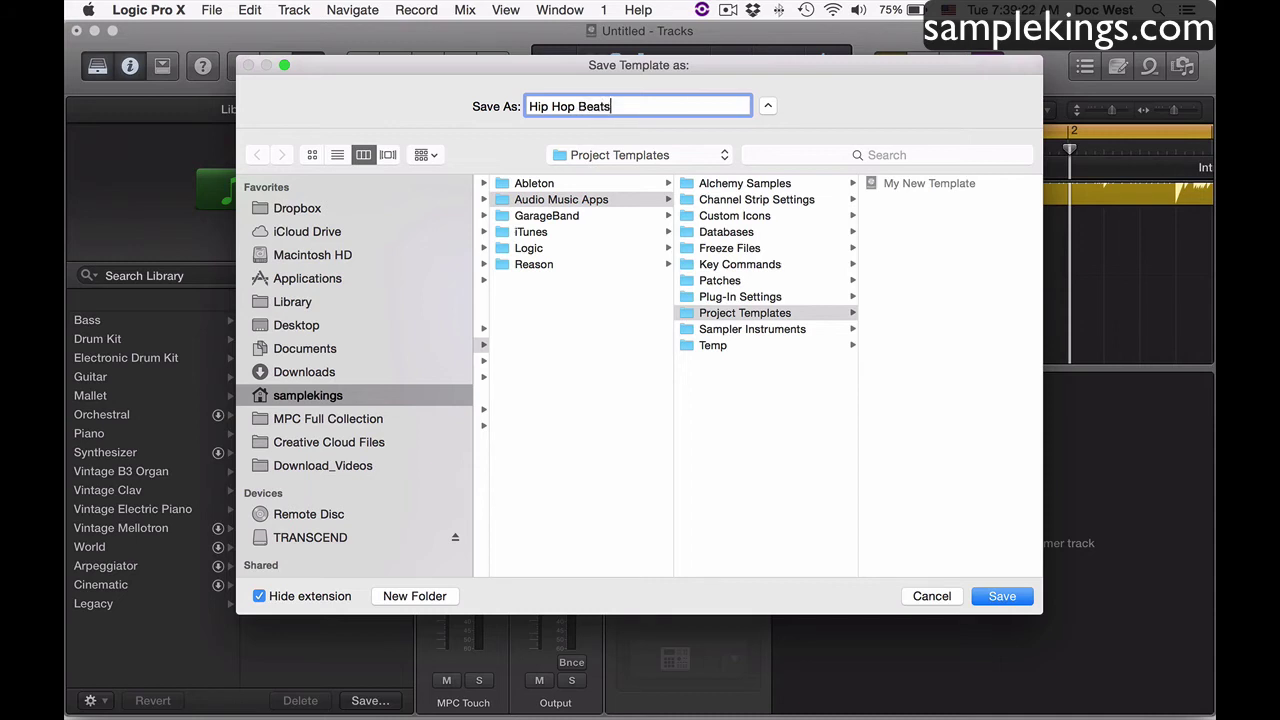
key("Return")
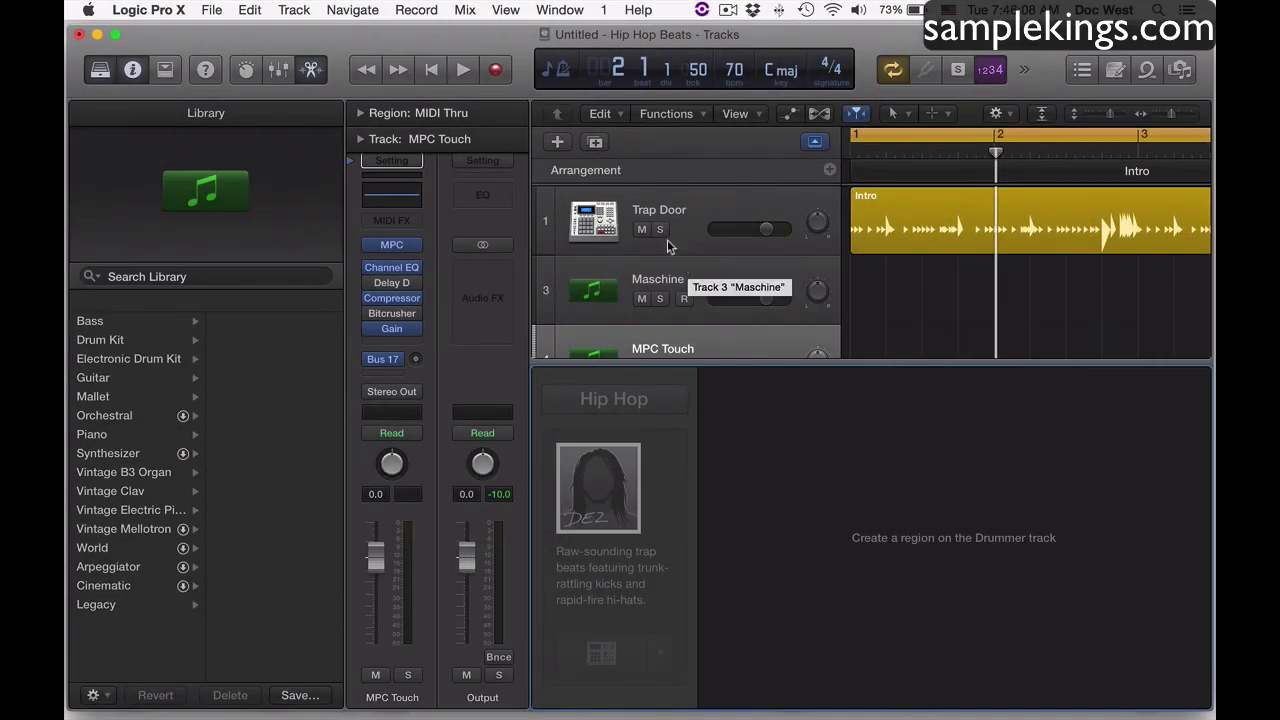
Start a new empty project, then cancel closing the current one
left_click(209, 10)
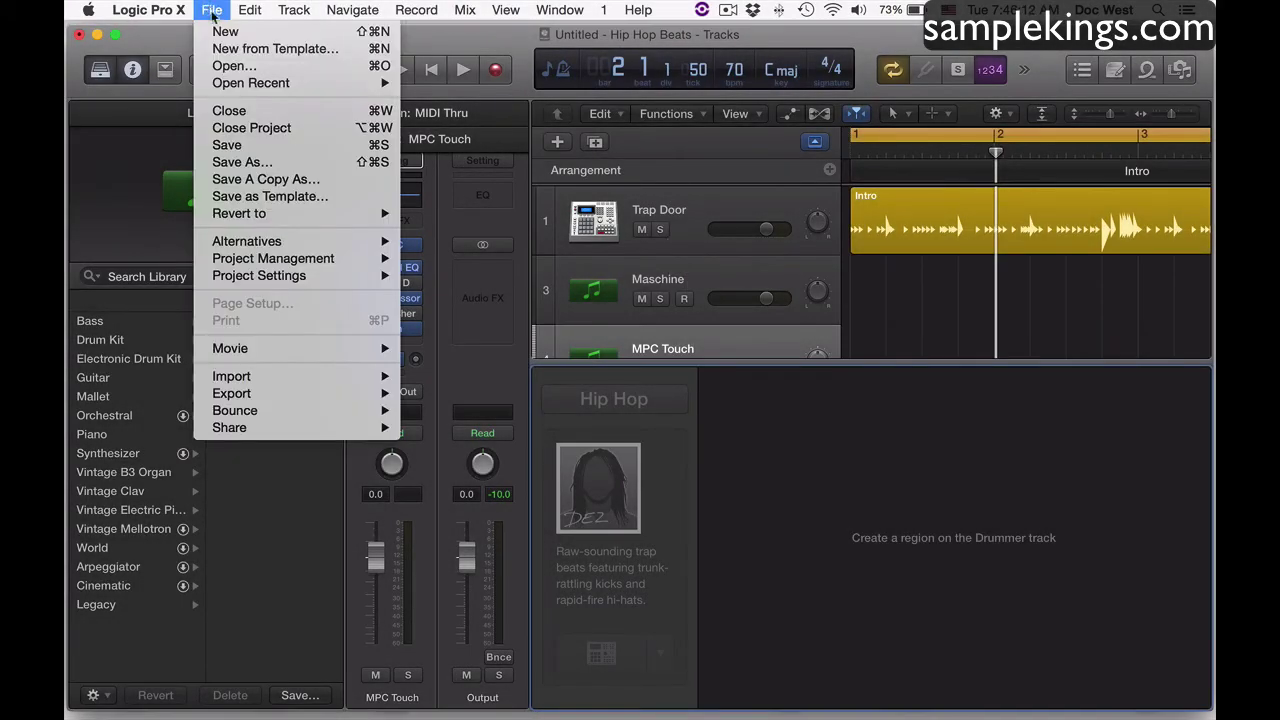
left_click(222, 32)
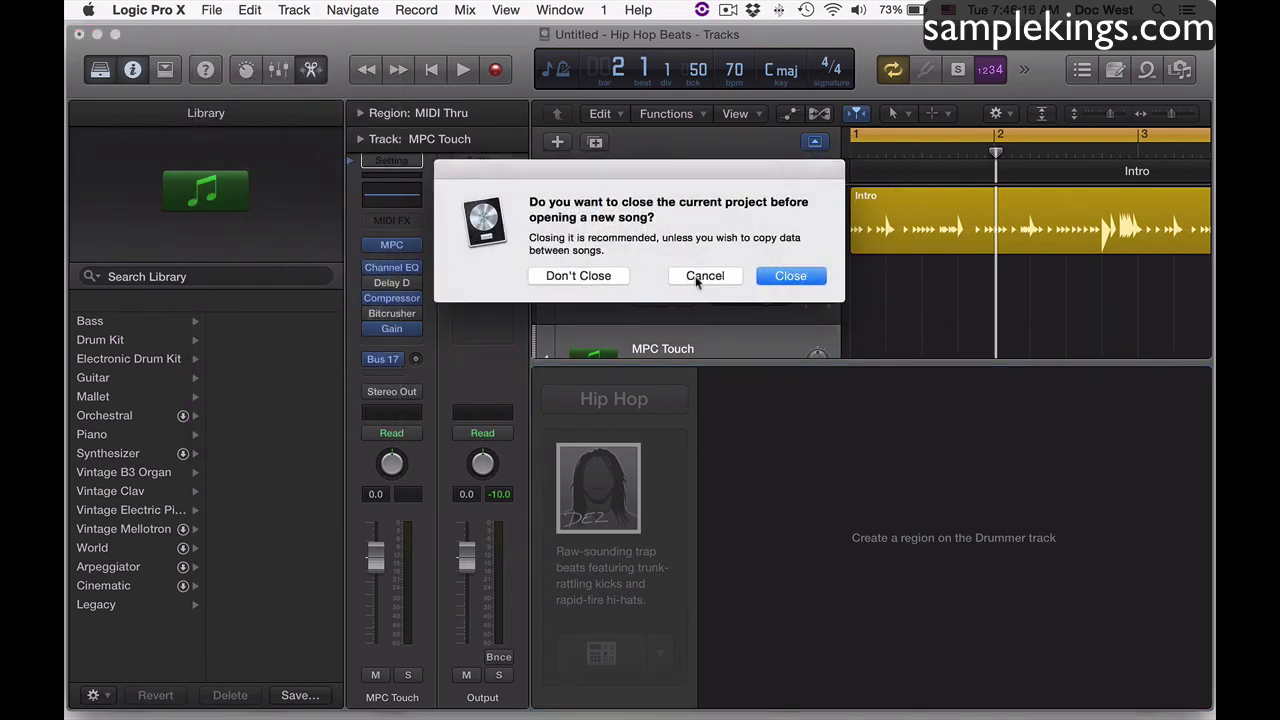
left_click(697, 281)
Choose New from Template and close the untitled project without saving
left_click(212, 9)
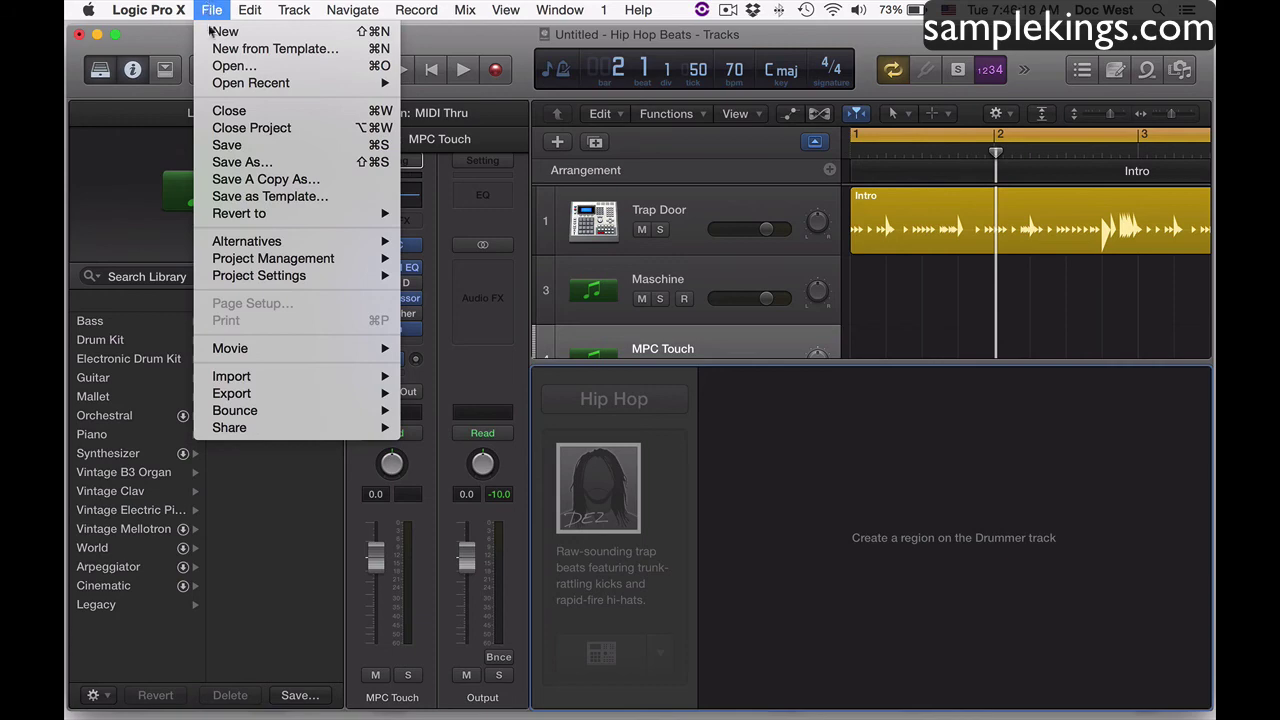
left_click(218, 49)
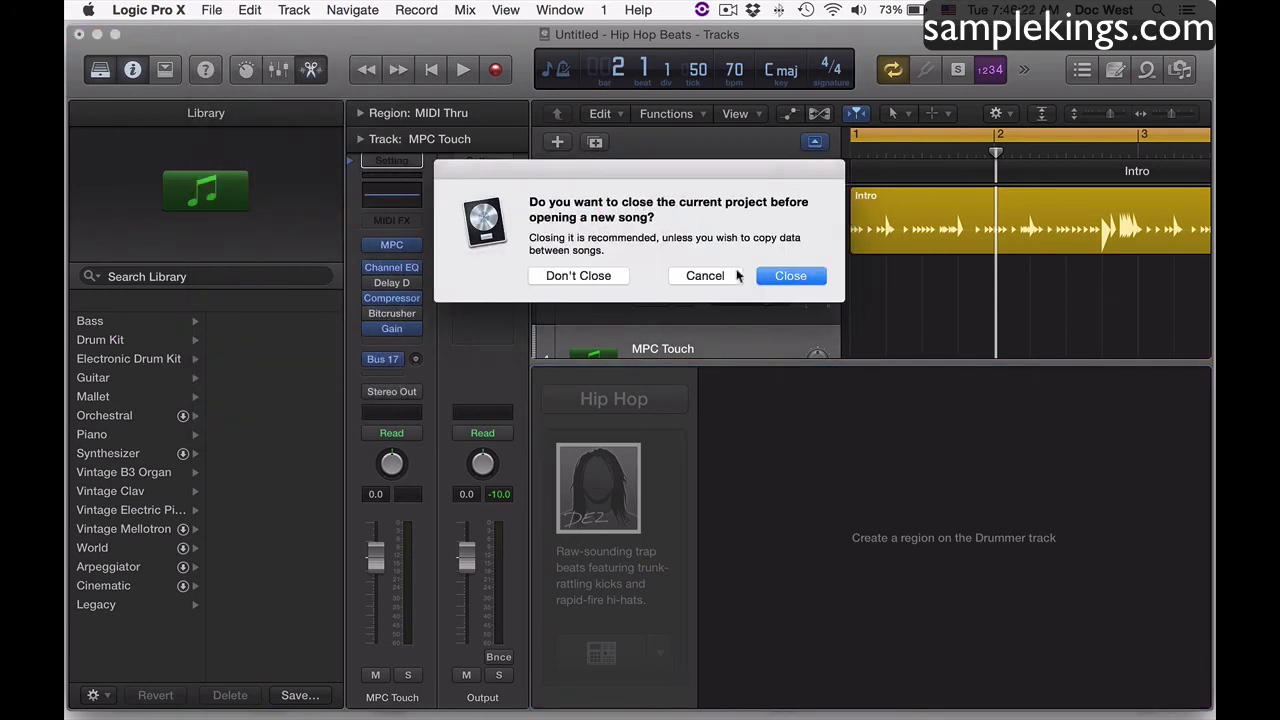
left_click(781, 277)
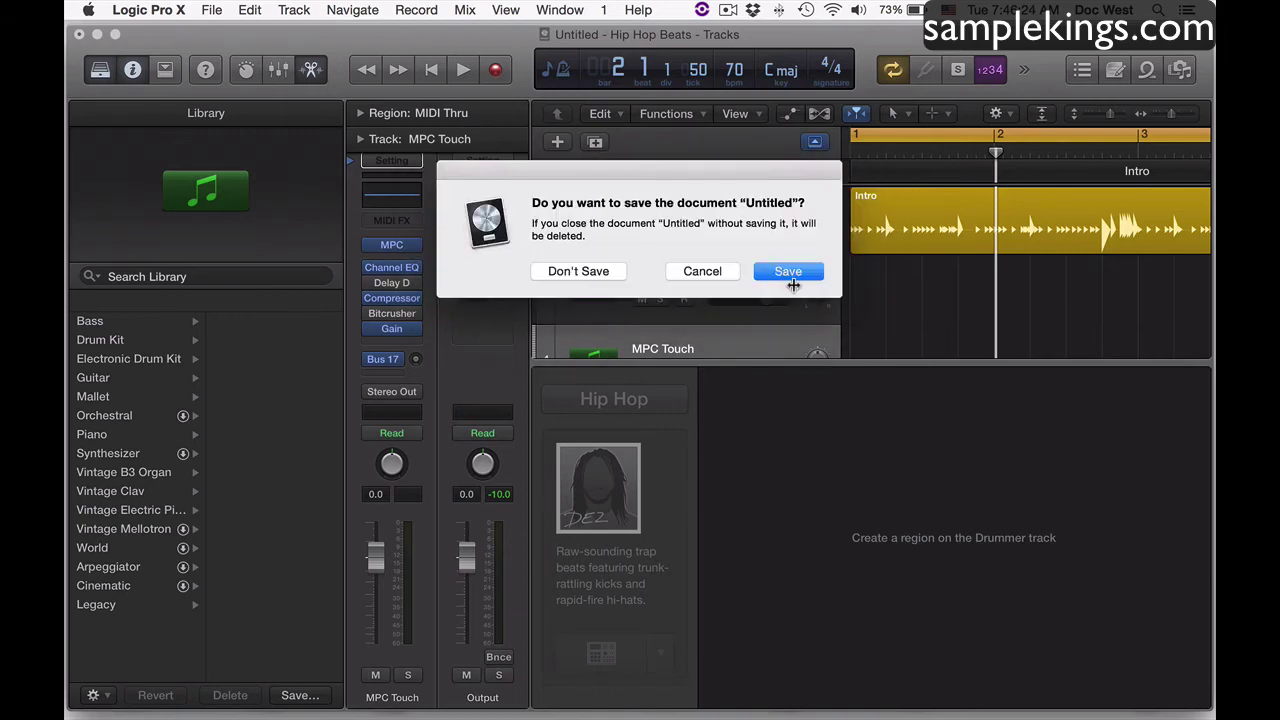
left_click(604, 272)
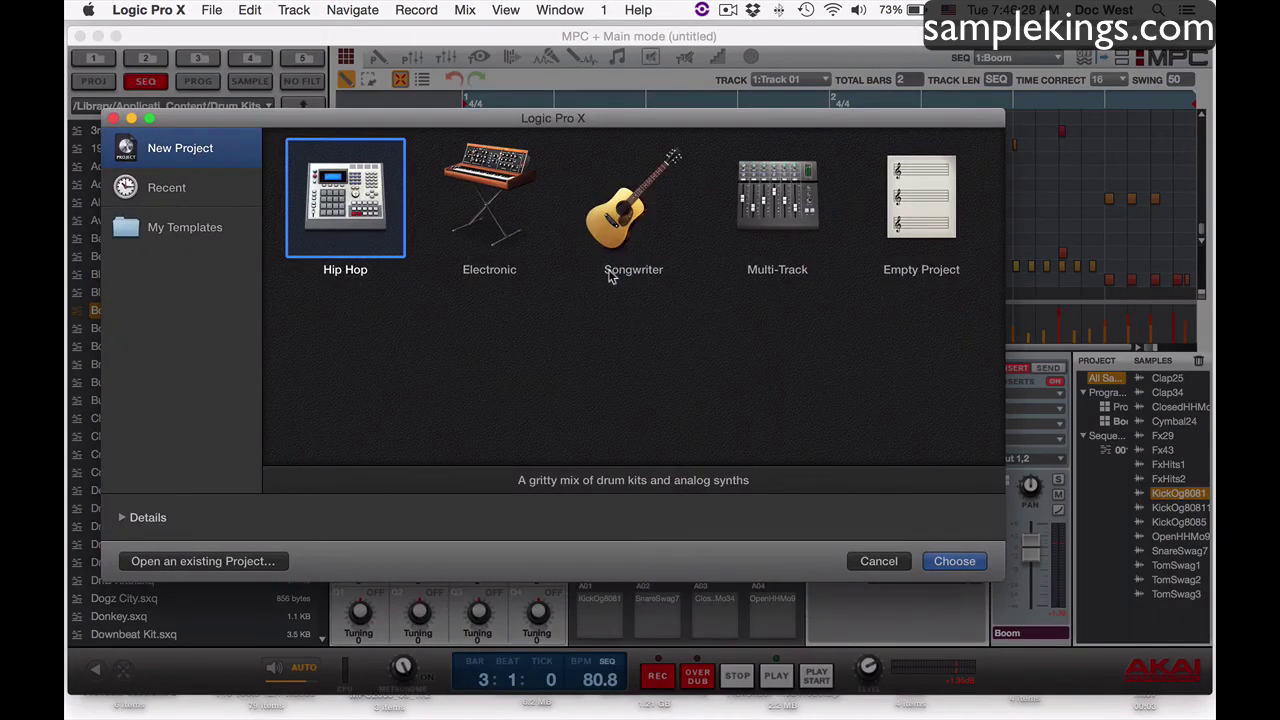
Show My Templates in the chooser and quit MPC without saving its untitled project
left_click(220, 232)
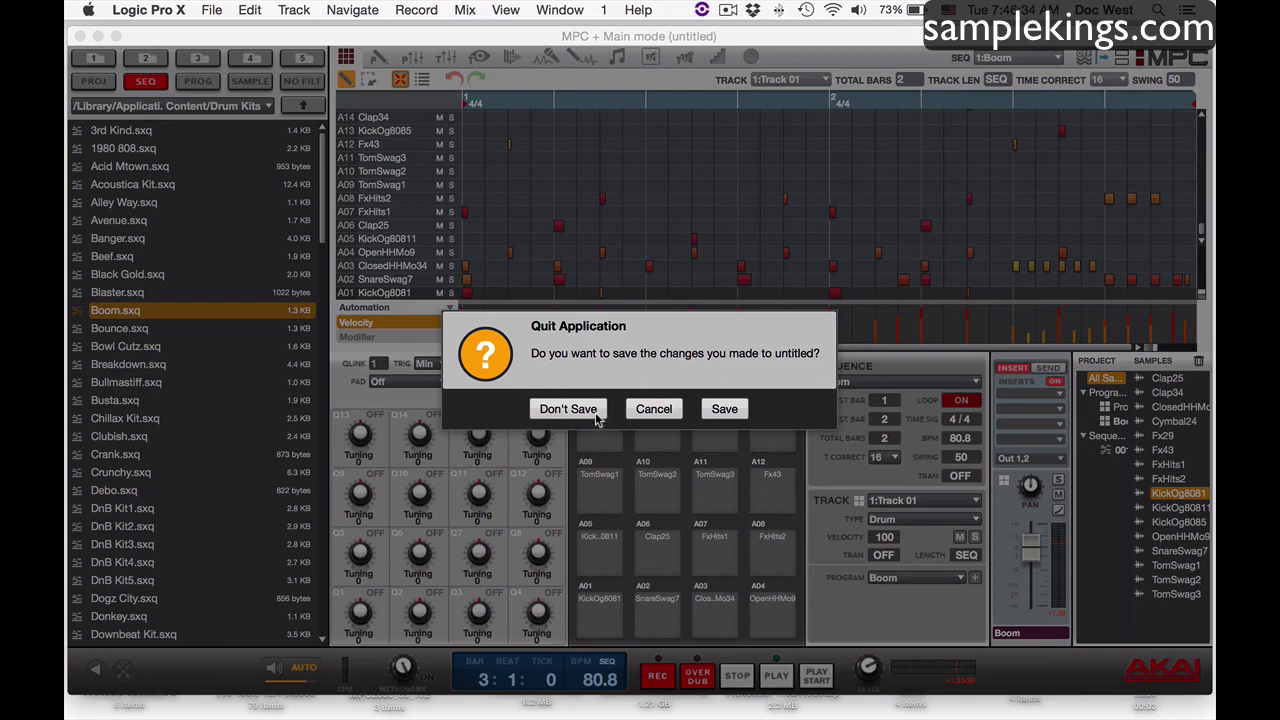
left_click(567, 409)
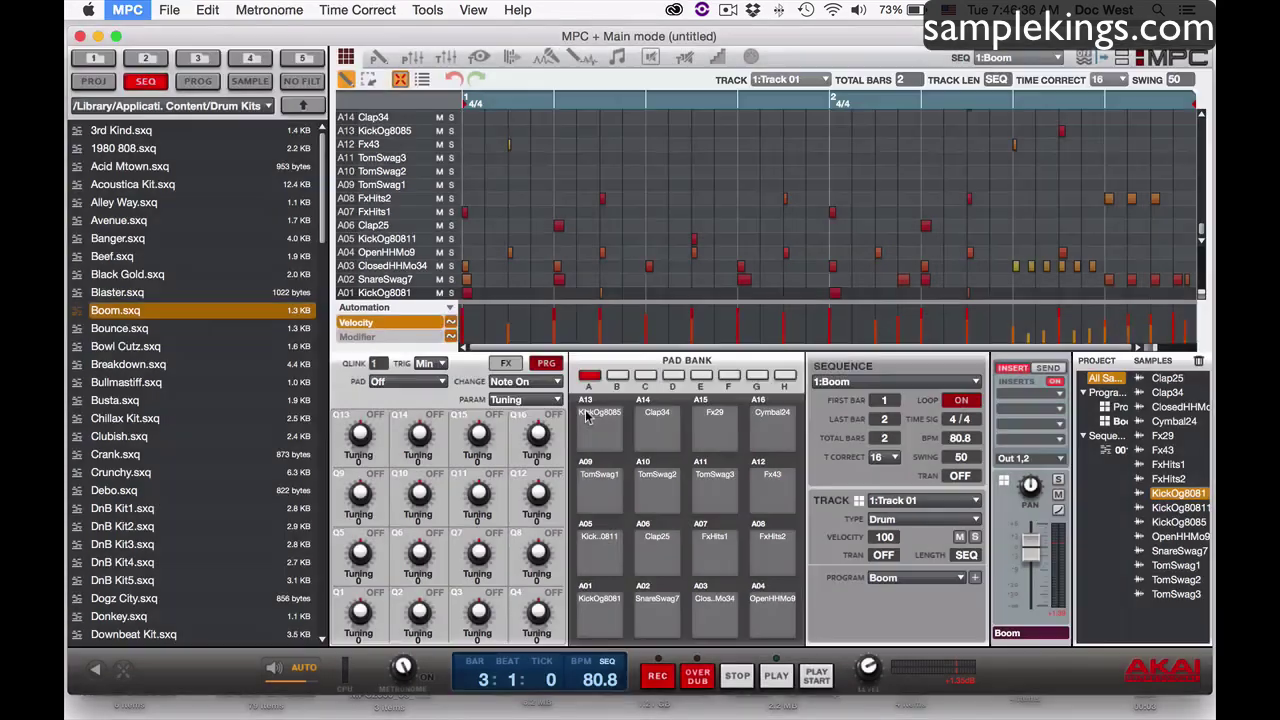